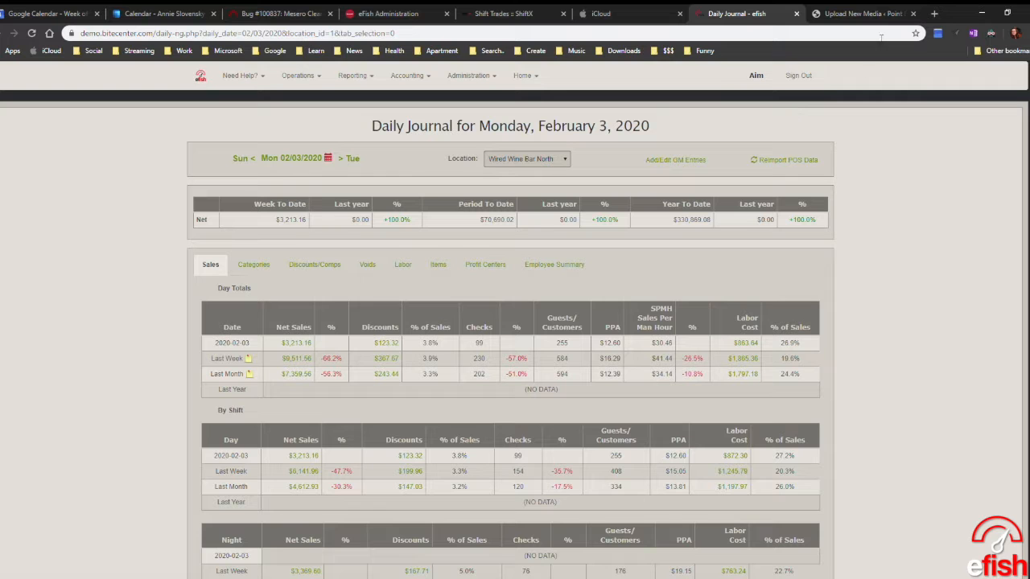
Step: Open pointblanksoftware.com in a new browser tab and view the training videos section of its Help page
{"action": "left_click", "coordinate": [934, 13]}
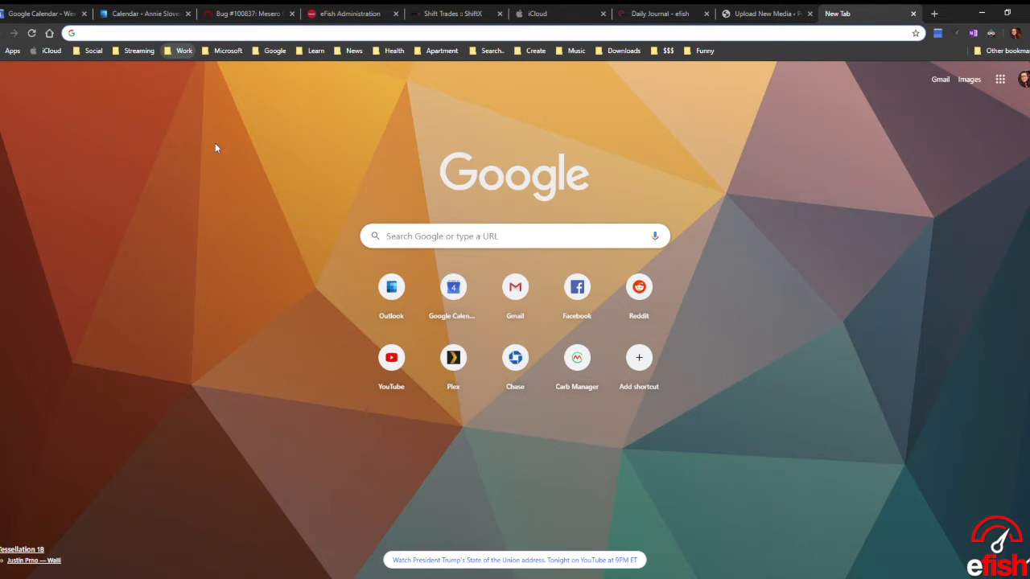
{"action": "left_click", "coordinate": [215, 143]}
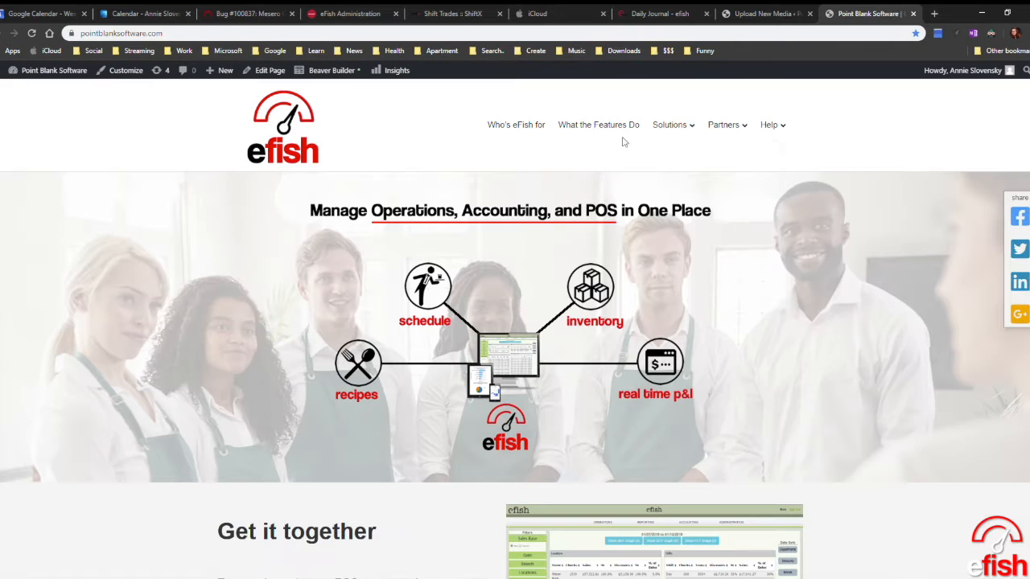
{"action": "mouse_move", "coordinate": [770, 126]}
{"action": "left_click", "coordinate": [777, 160]}
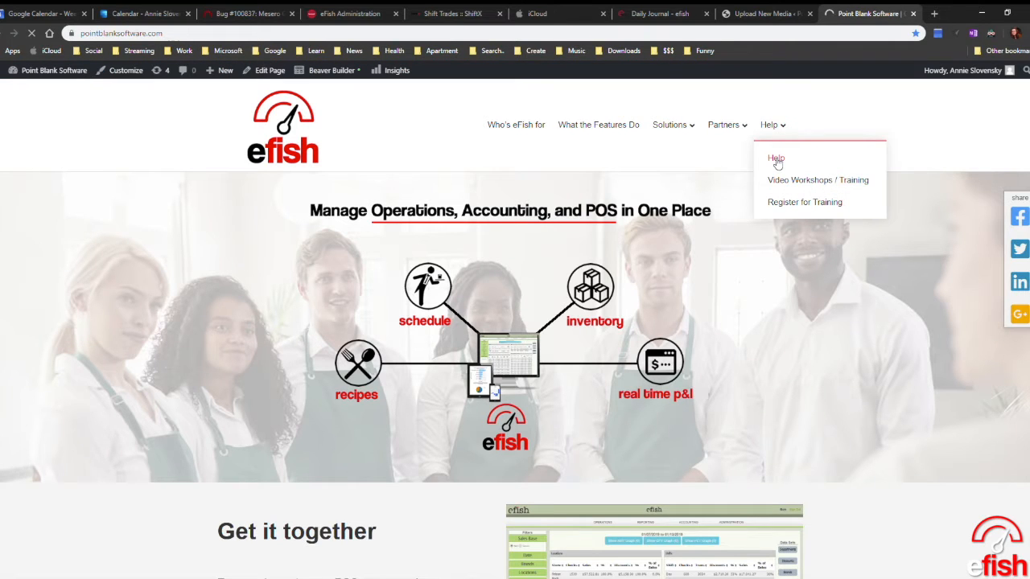
{"action": "scroll", "coordinate": [359, 253], "scroll_direction": "down", "scroll_amount": 6}
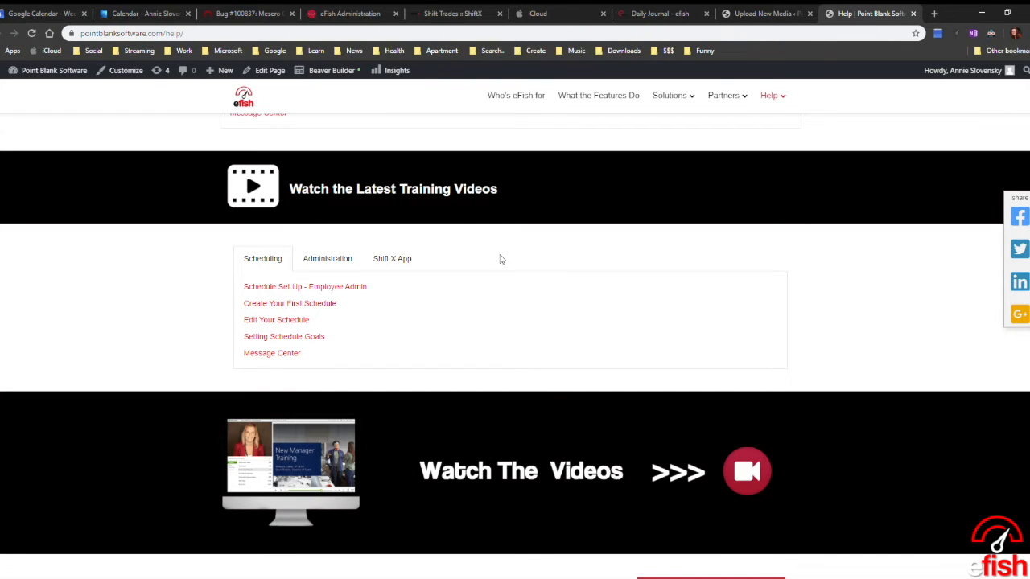
Step: Return to the eFish Daily Journal page, open Scheduling, and create a schedule for Wired Wine Bar North for 02/03/2020 - 02/09/2020
{"action": "left_click", "coordinate": [751, 14]}
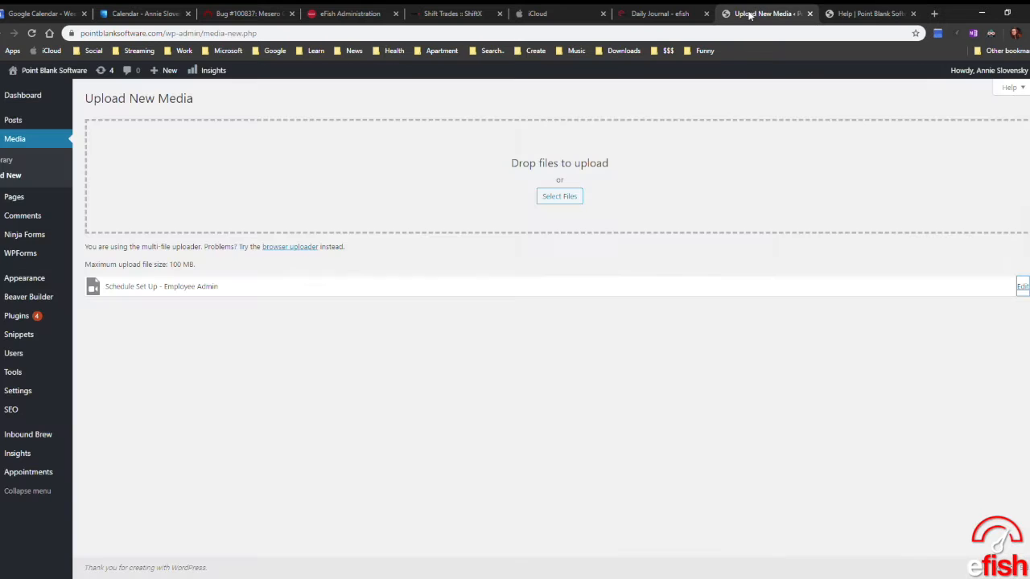
{"action": "left_click", "coordinate": [633, 13]}
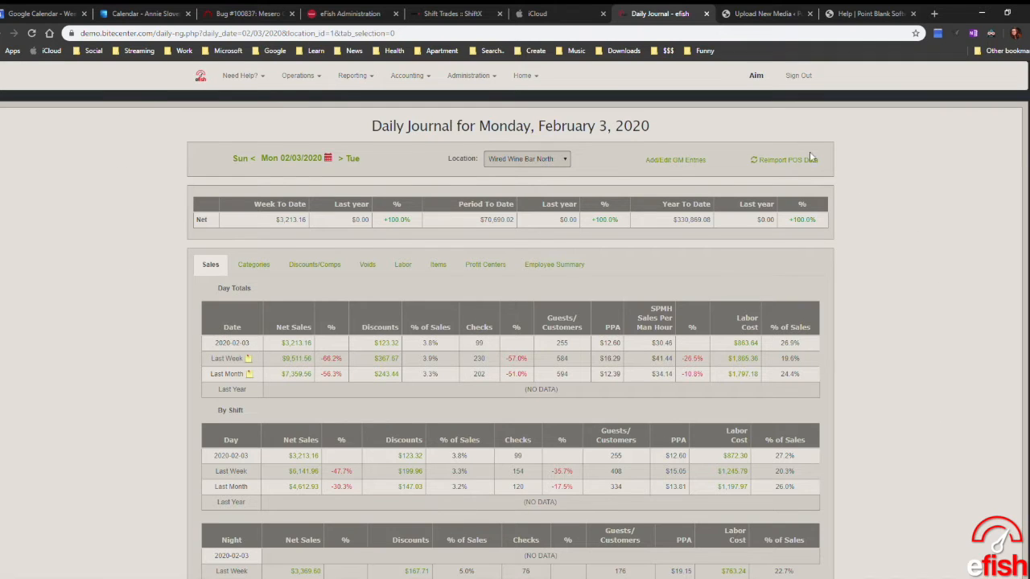
{"action": "left_click", "coordinate": [314, 77]}
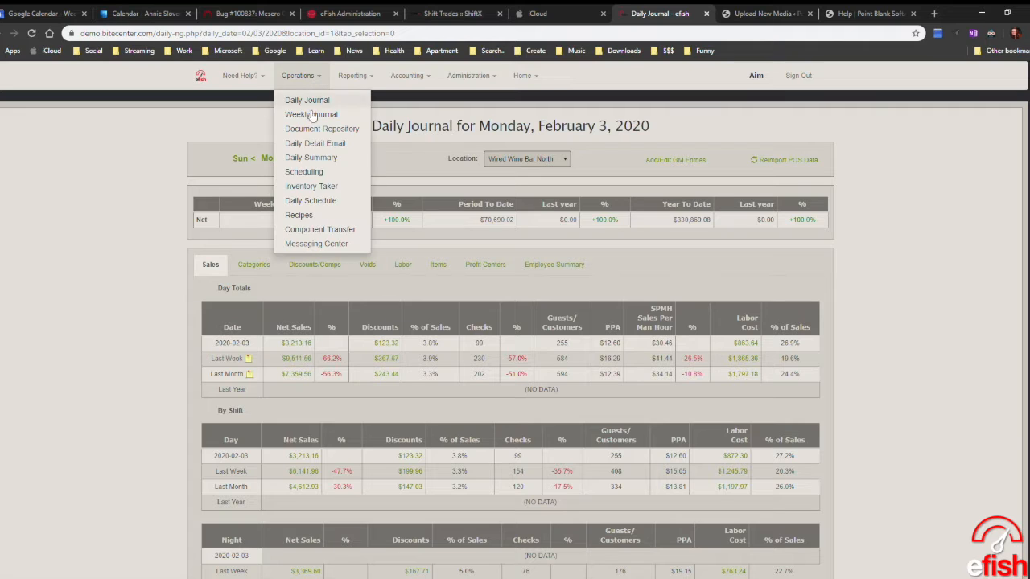
{"action": "left_click", "coordinate": [317, 175]}
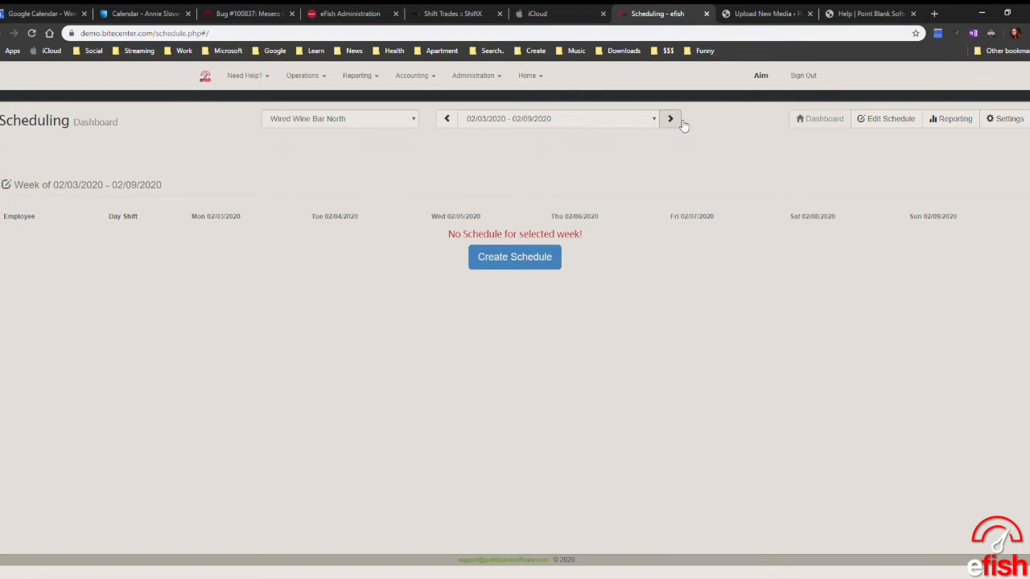
{"action": "left_click", "coordinate": [531, 266]}
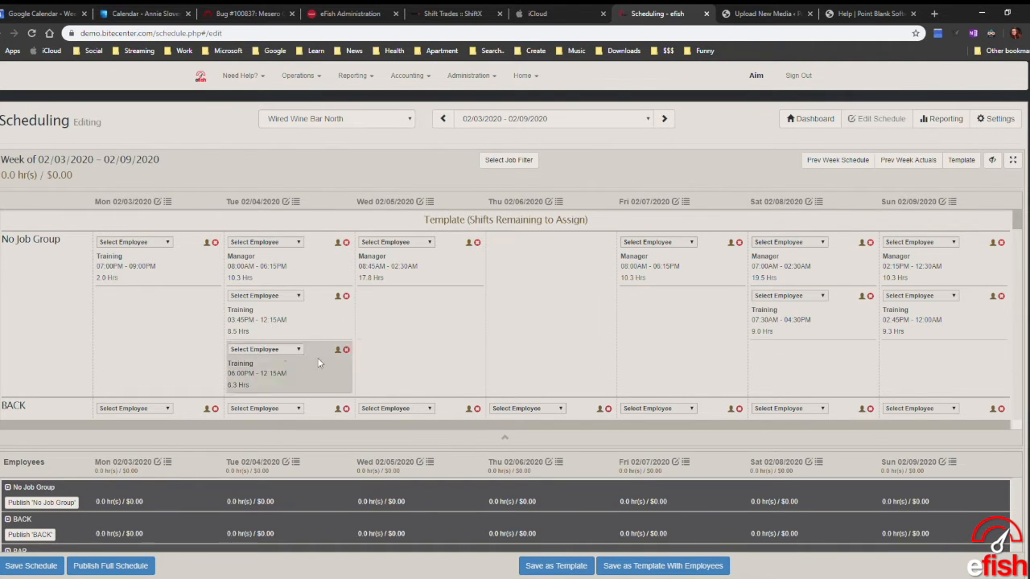
Step: Check the employee selector on Monday's Training shift and look through the template shifts remaining to assign
{"action": "left_click", "coordinate": [164, 244]}
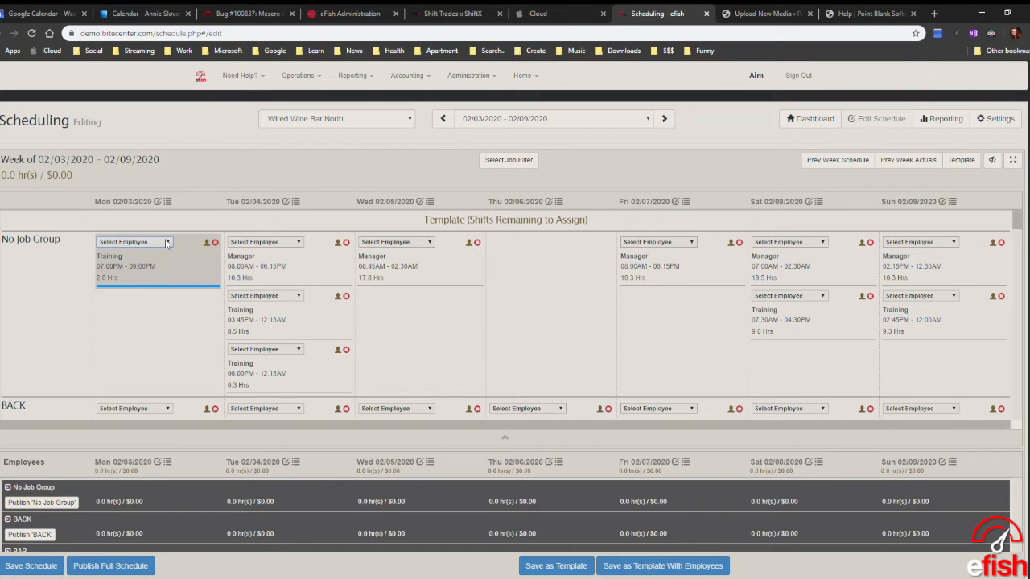
{"action": "left_click_drag", "start_coordinate": [167, 243], "coordinate": [609, 232]}
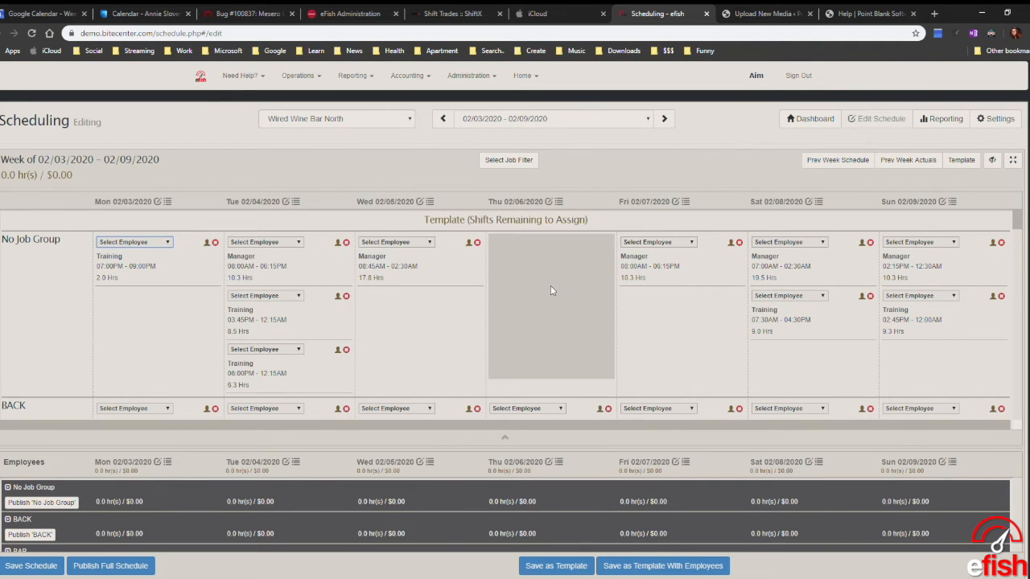
{"action": "scroll", "coordinate": [552, 291], "scroll_direction": "down", "scroll_amount": 2}
{"action": "scroll", "coordinate": [515, 387], "scroll_direction": "down", "scroll_amount": 2}
{"action": "scroll", "coordinate": [500, 432], "scroll_direction": "down", "scroll_amount": 1}
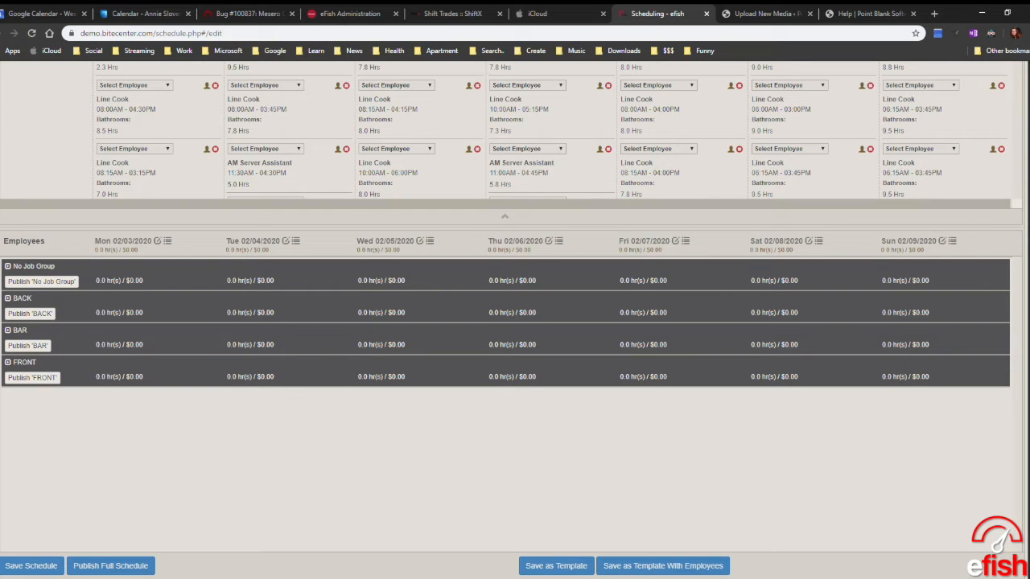
Step: Expand the BACK job group and review its employees' available jobs and Tuesday unavailability note
{"action": "left_click", "coordinate": [8, 299]}
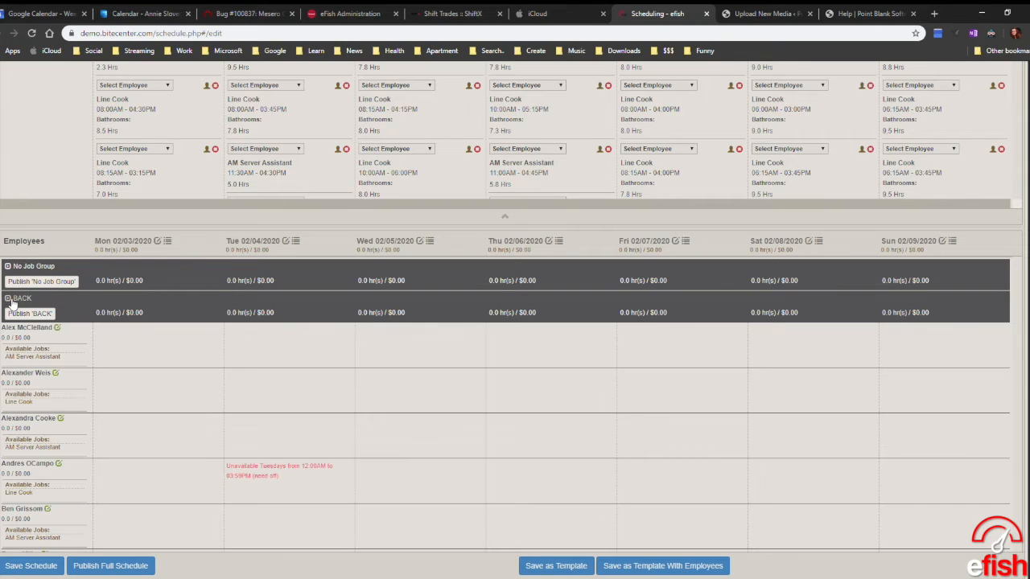
{"action": "scroll", "coordinate": [78, 322], "scroll_direction": "down", "scroll_amount": 1}
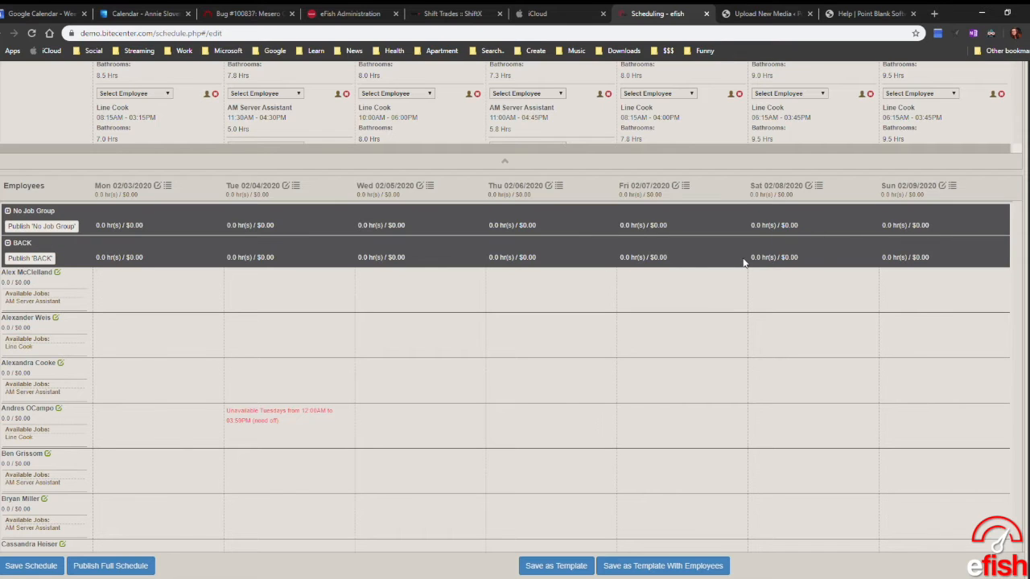
{"action": "mouse_move", "coordinate": [632, 330]}
{"action": "mouse_move", "coordinate": [337, 415]}
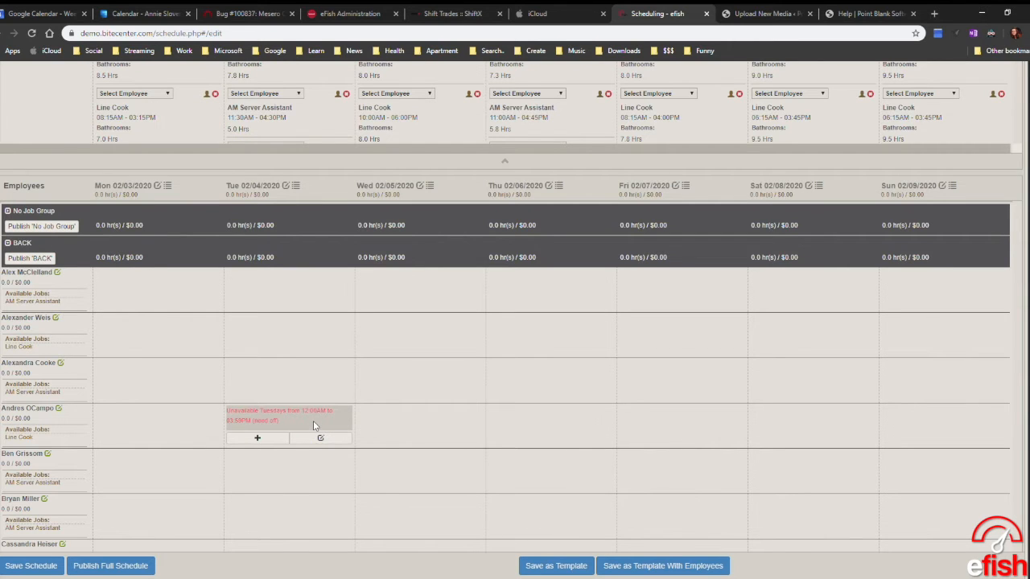
{"action": "scroll", "coordinate": [313, 421], "scroll_direction": "up", "scroll_amount": 5}
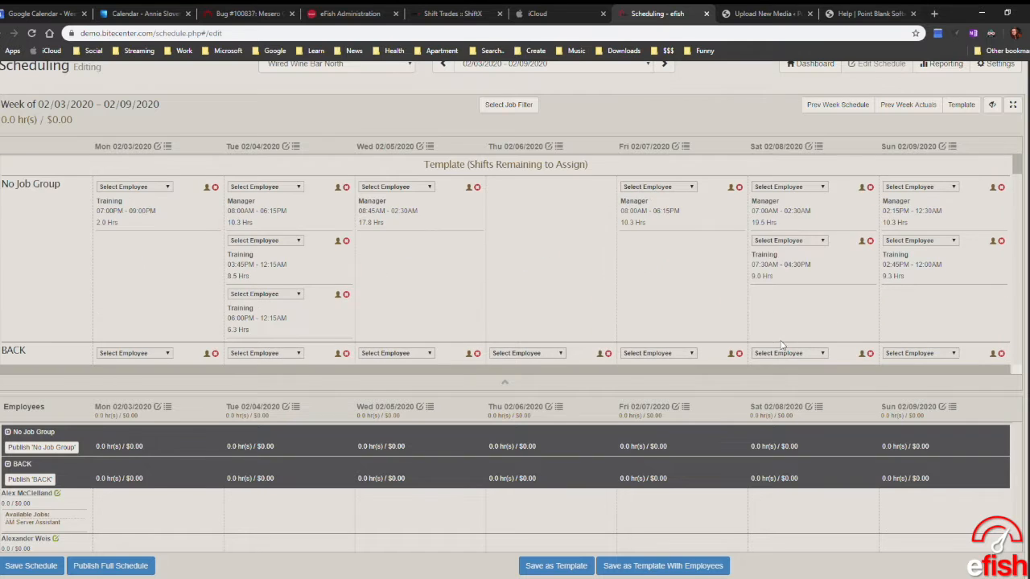
{"action": "scroll", "coordinate": [671, 121], "scroll_direction": "up", "scroll_amount": 1}
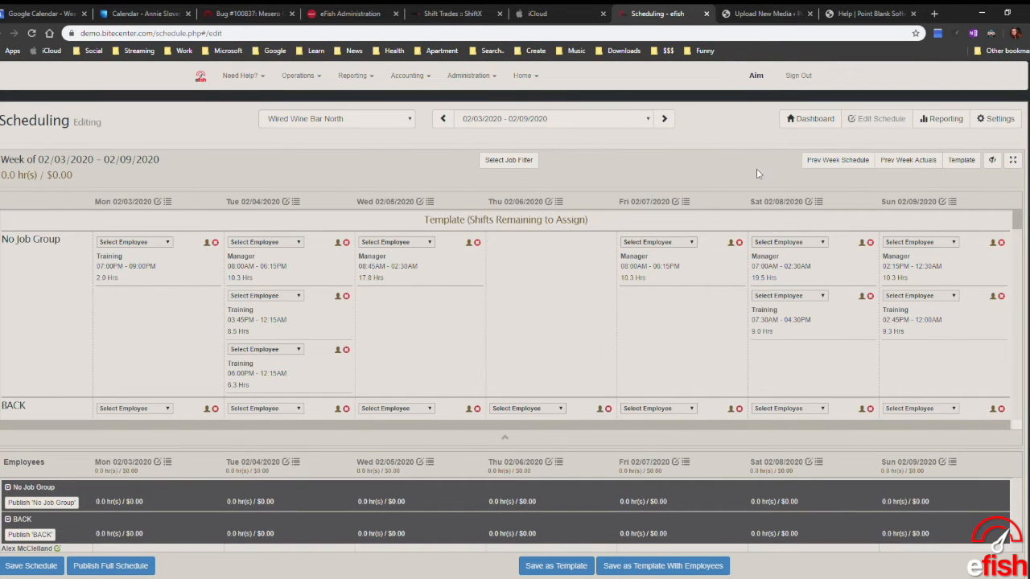
Step: Replace the current schedule with the previous week actuals from 12/23/2019 - 12/29/2019
{"action": "left_click", "coordinate": [914, 164]}
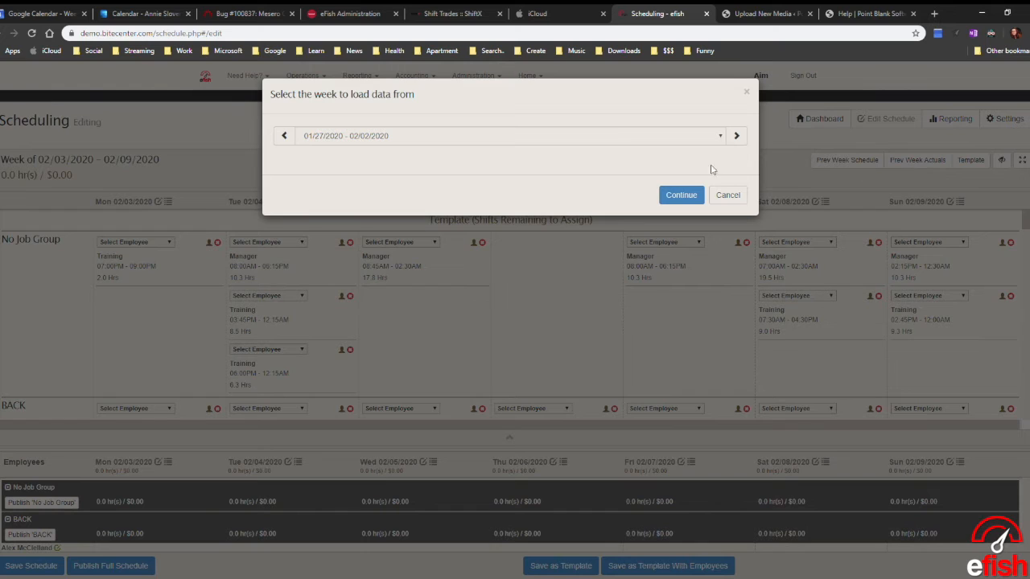
{"action": "left_click", "coordinate": [392, 138]}
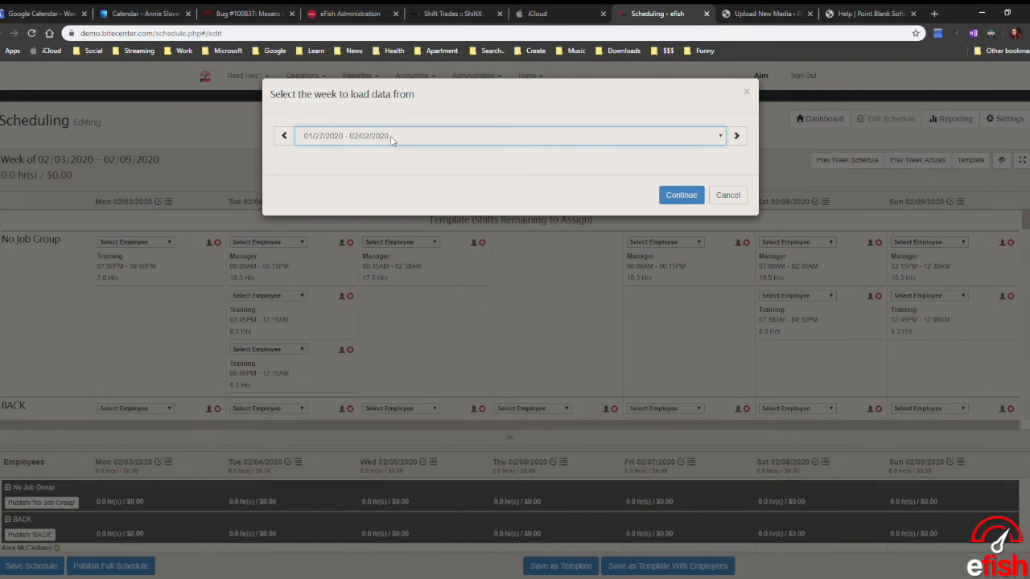
{"action": "left_click", "coordinate": [374, 292]}
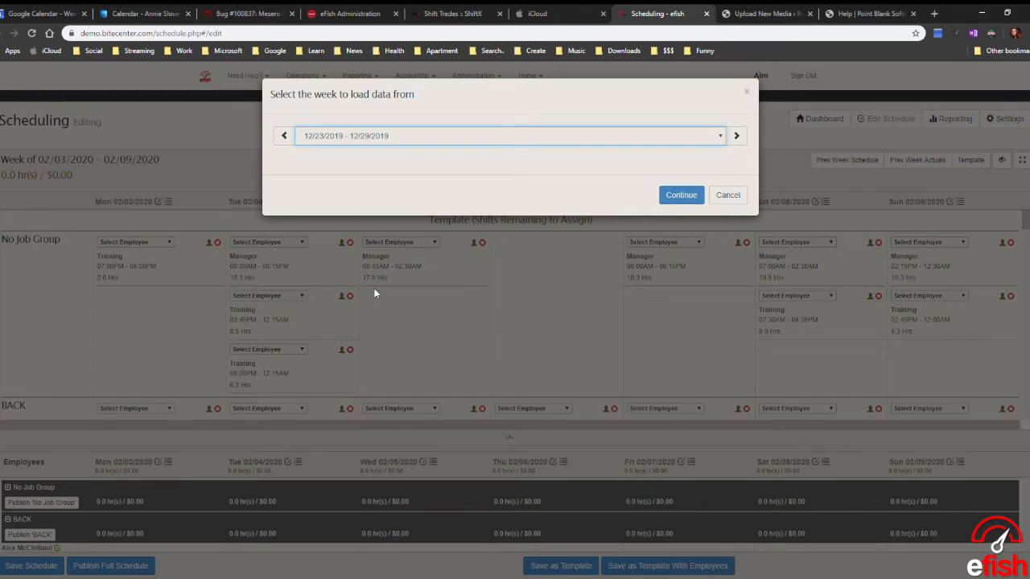
{"action": "left_click", "coordinate": [684, 195]}
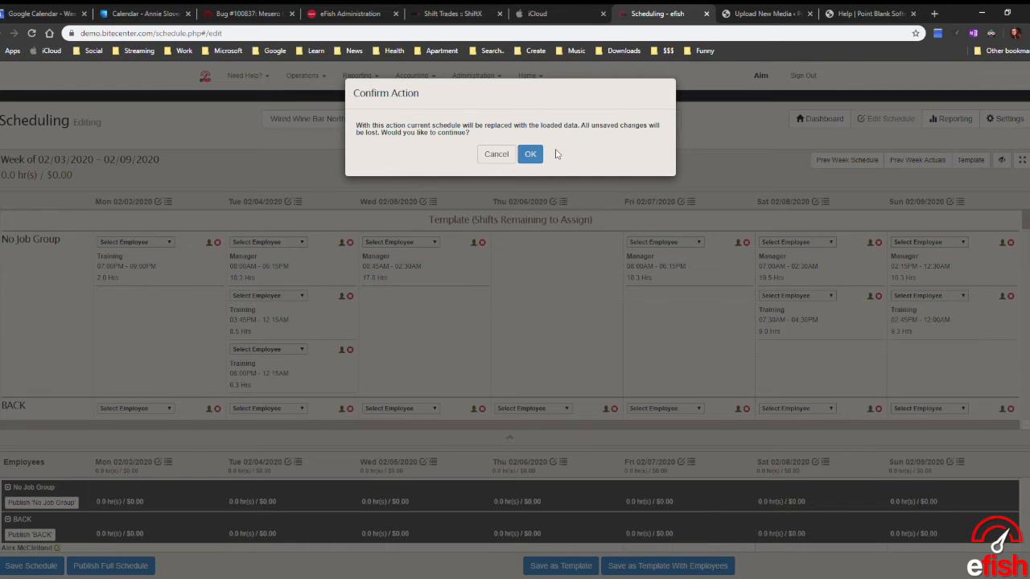
{"action": "left_click", "coordinate": [530, 155]}
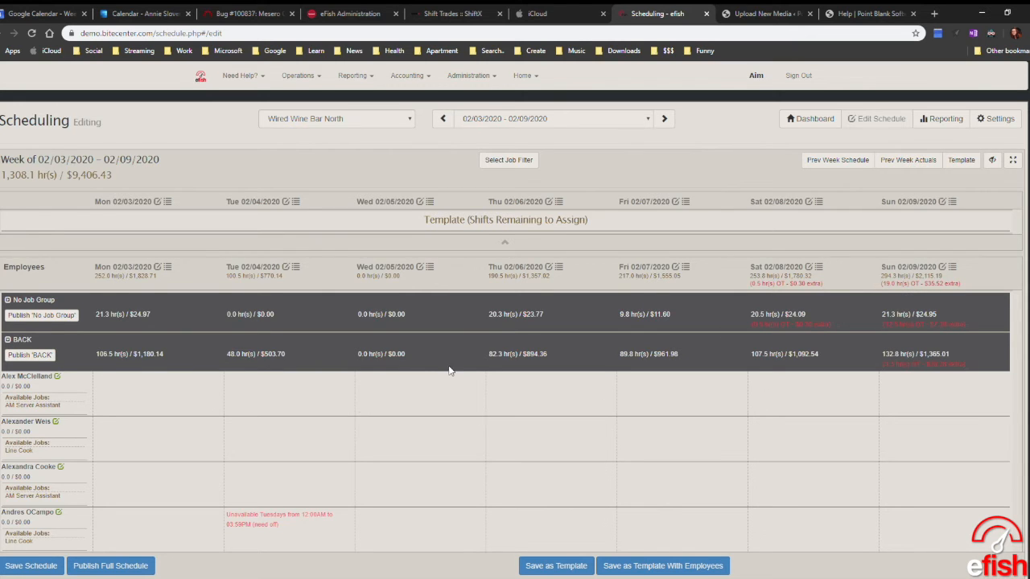
Step: Expand No Job Group in the loaded schedule and find the manager shifts at the end of the group
{"action": "scroll", "coordinate": [450, 371], "scroll_direction": "down", "scroll_amount": 2}
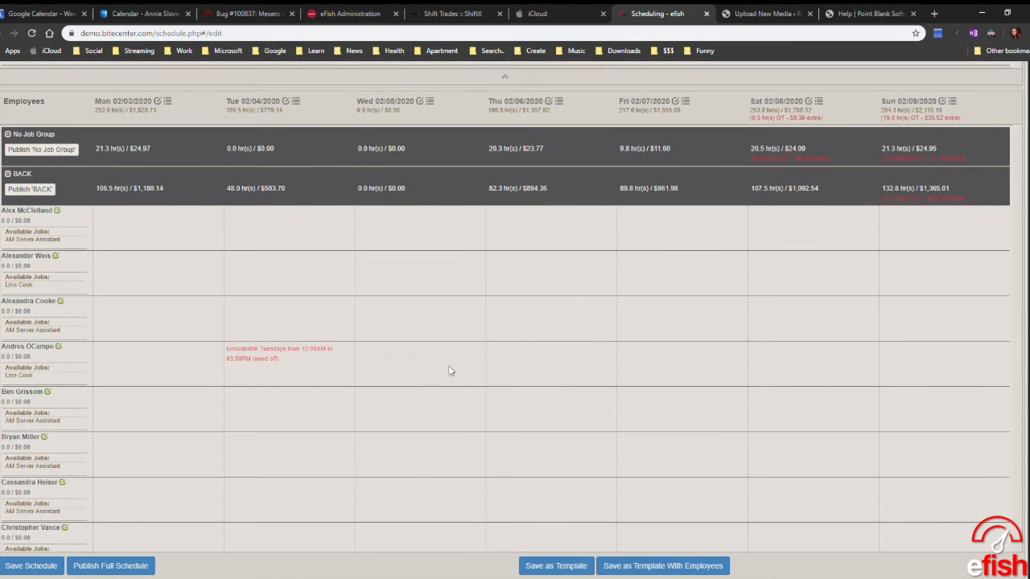
{"action": "left_click", "coordinate": [8, 135]}
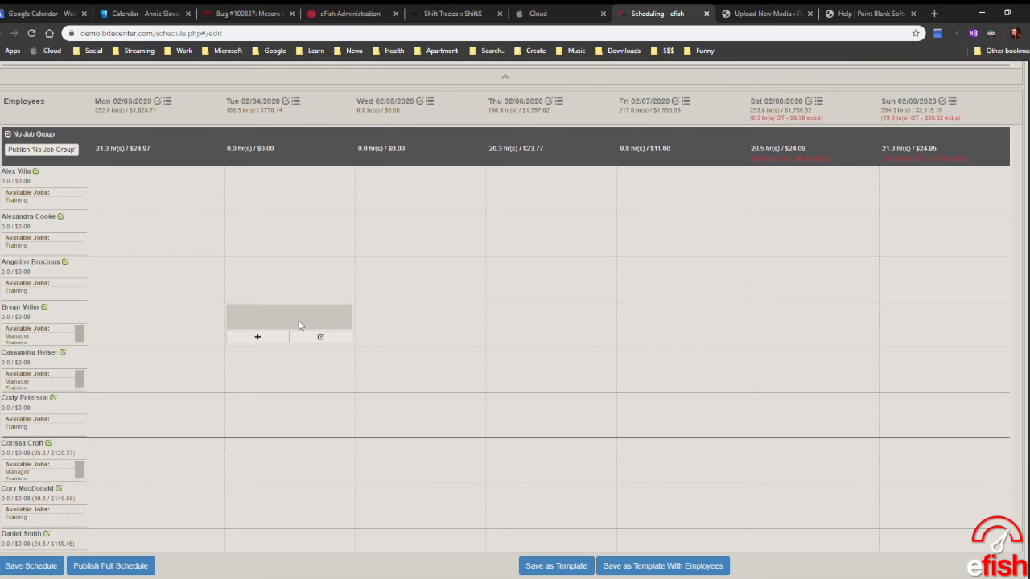
{"action": "scroll", "coordinate": [299, 325], "scroll_direction": "down", "scroll_amount": 10}
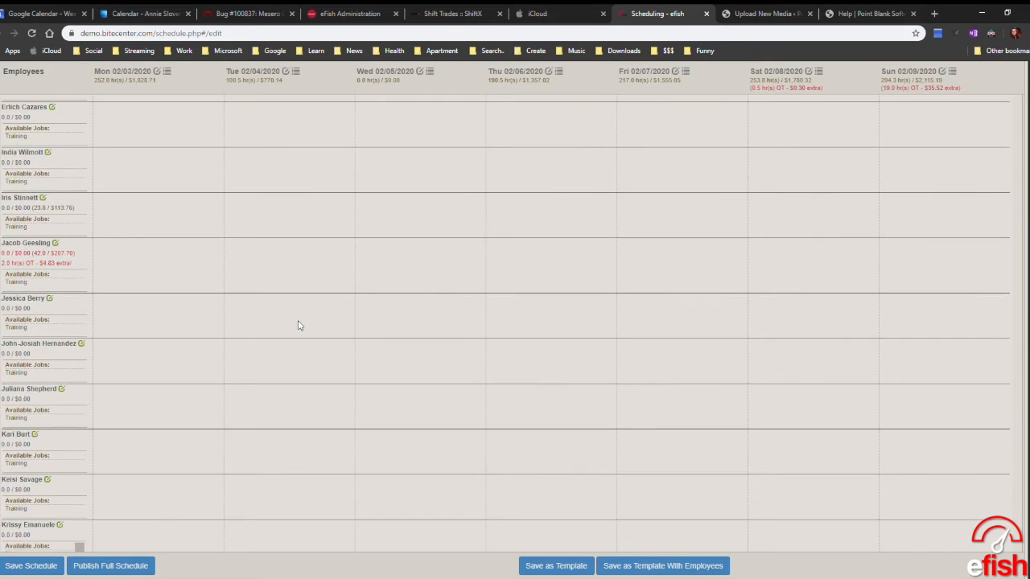
{"action": "scroll", "coordinate": [299, 325], "scroll_direction": "down", "scroll_amount": 15}
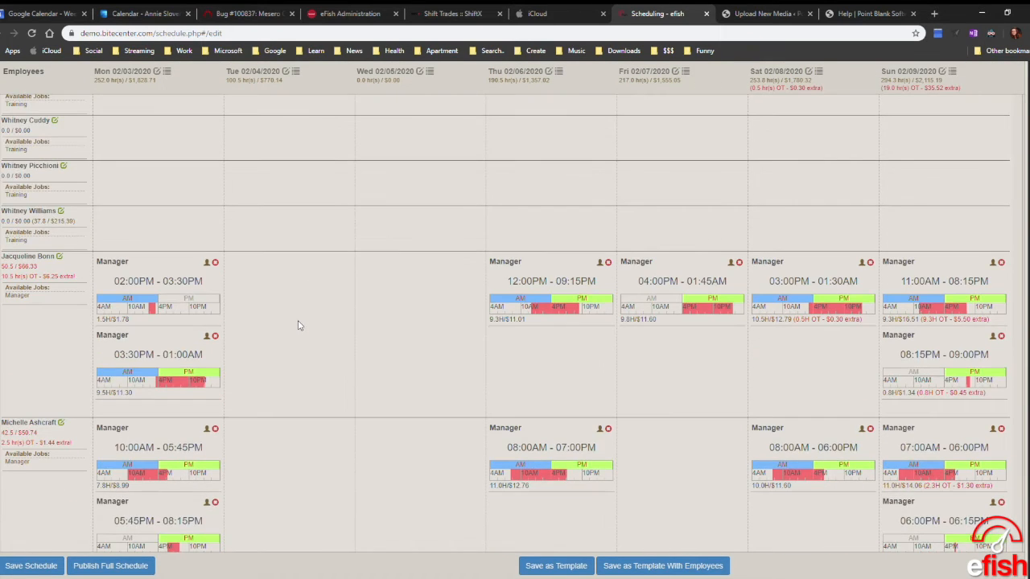
{"action": "scroll", "coordinate": [297, 325], "scroll_direction": "down", "scroll_amount": 2}
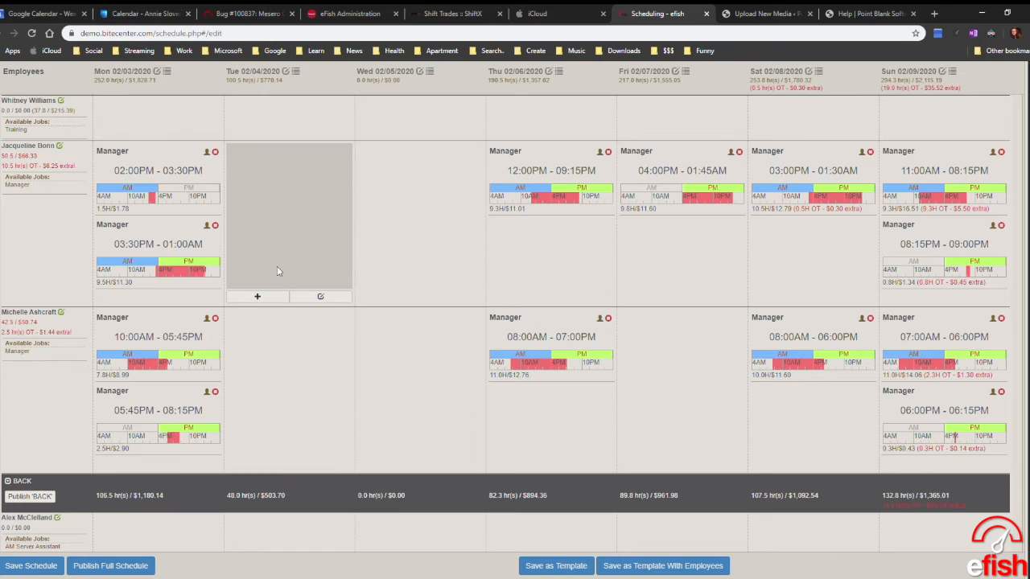
Step: Delete the first listed manager's Monday 03:30PM - 01:00AM shift and extend the shift starting at 02:00PM to 01:00AM
{"action": "left_click", "coordinate": [60, 147]}
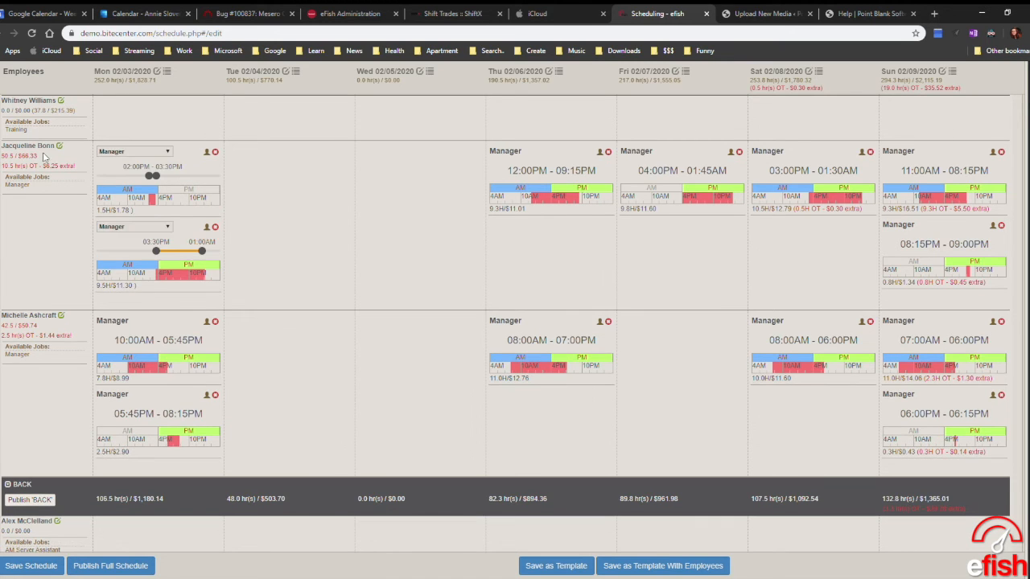
{"action": "left_click", "coordinate": [283, 183]}
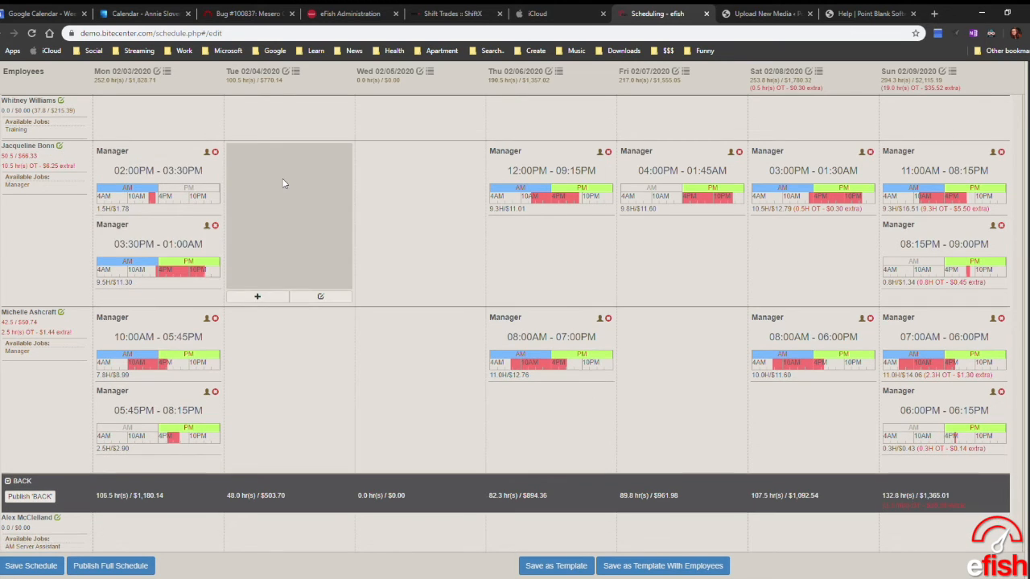
{"action": "left_click", "coordinate": [138, 169]}
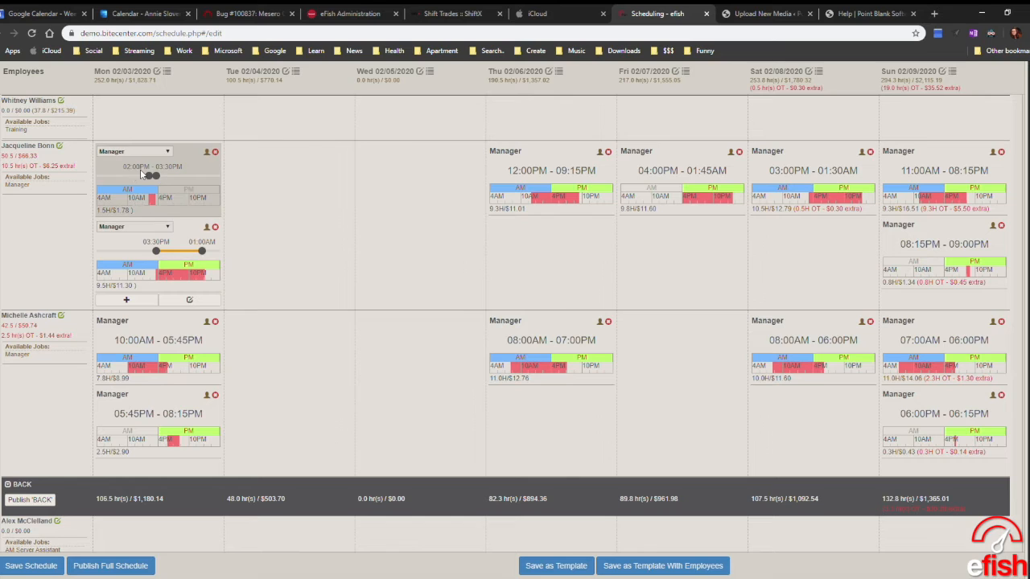
{"action": "left_click", "coordinate": [216, 228]}
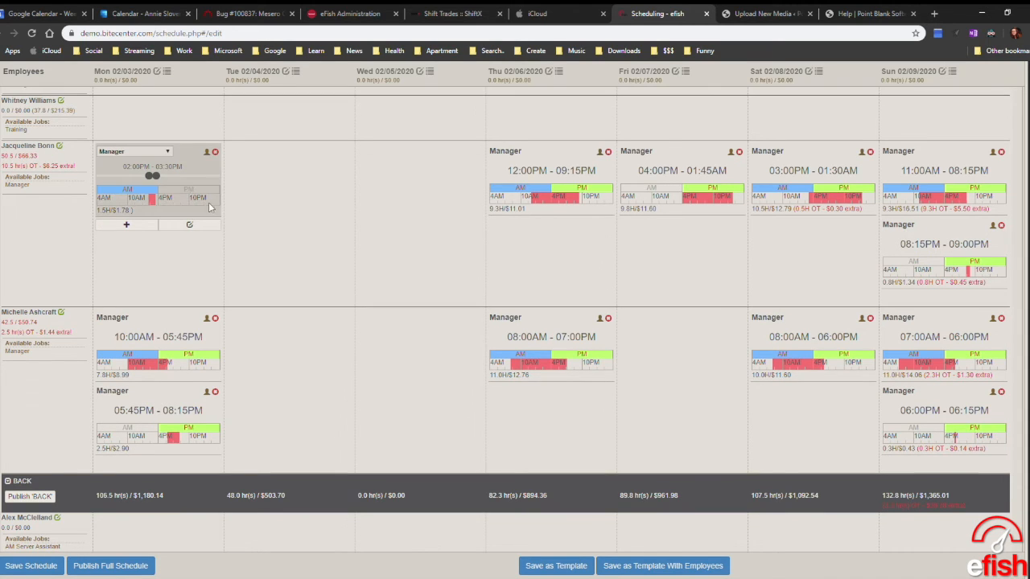
{"action": "left_click_drag", "start_coordinate": [160, 182], "coordinate": [206, 182]}
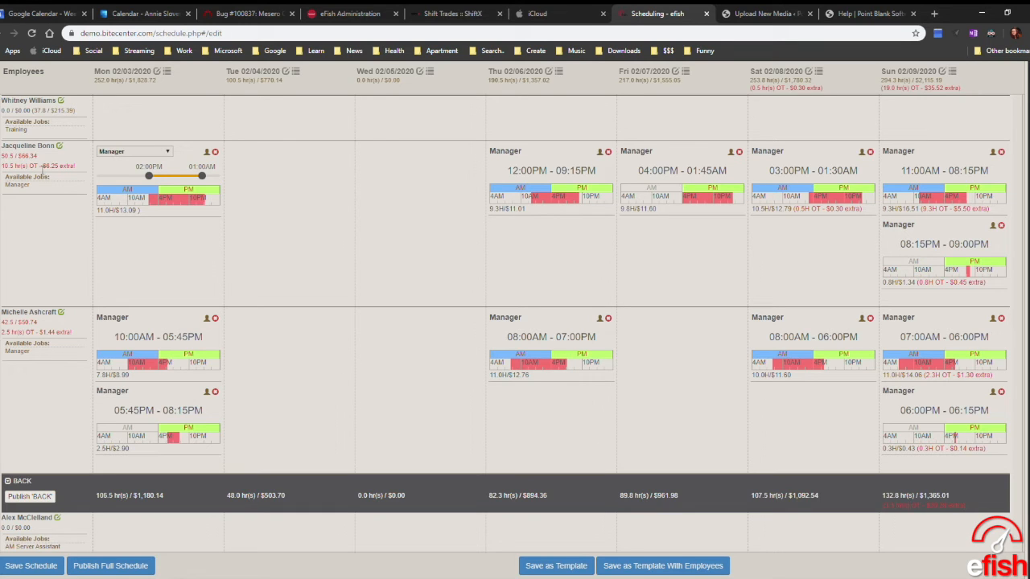
Step: Delete the same manager's Thursday 12:00PM - 09:15PM shift and open the Monday 02:00PM shift for editing
{"action": "left_click", "coordinate": [635, 172]}
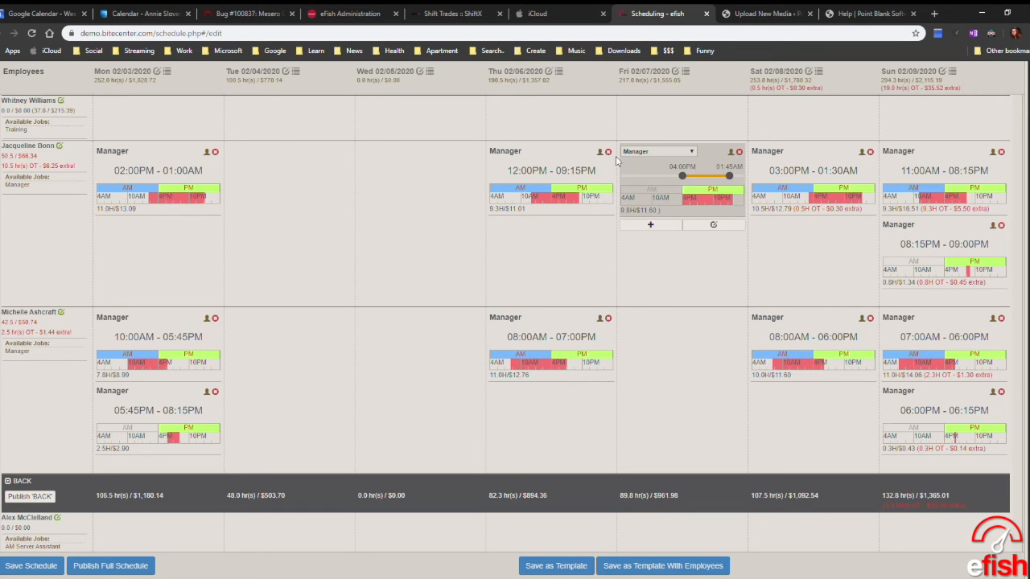
{"action": "left_click", "coordinate": [608, 152]}
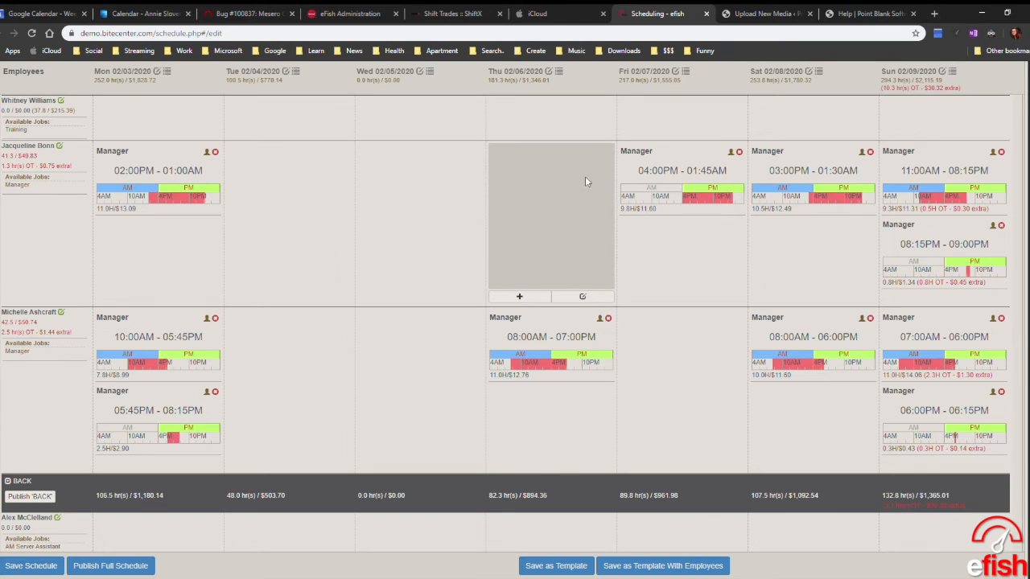
{"action": "left_click", "coordinate": [117, 171]}
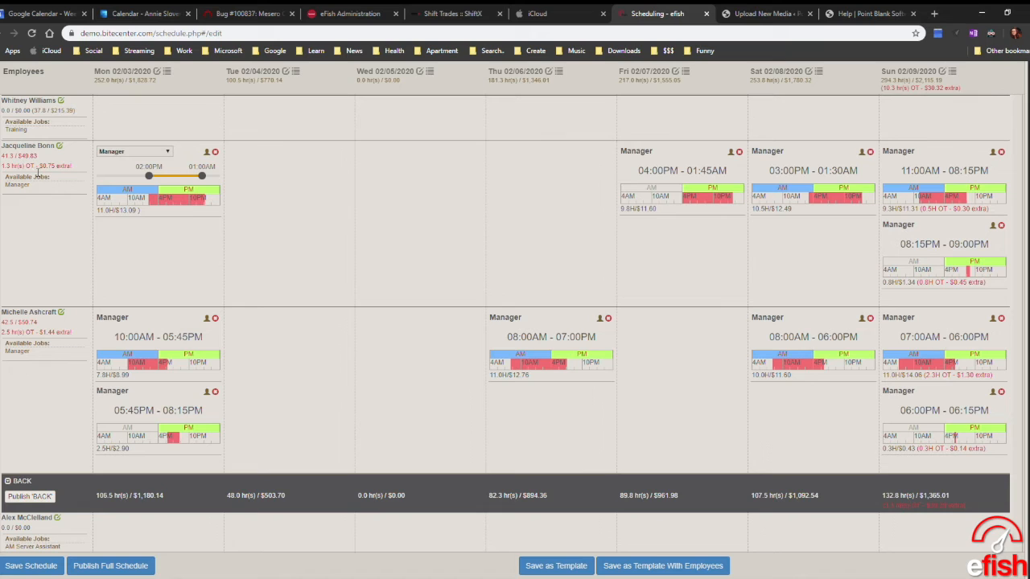
Step: Delete the first listed manager's Friday 04:00PM - 01:45AM shift
{"action": "left_click", "coordinate": [768, 171]}
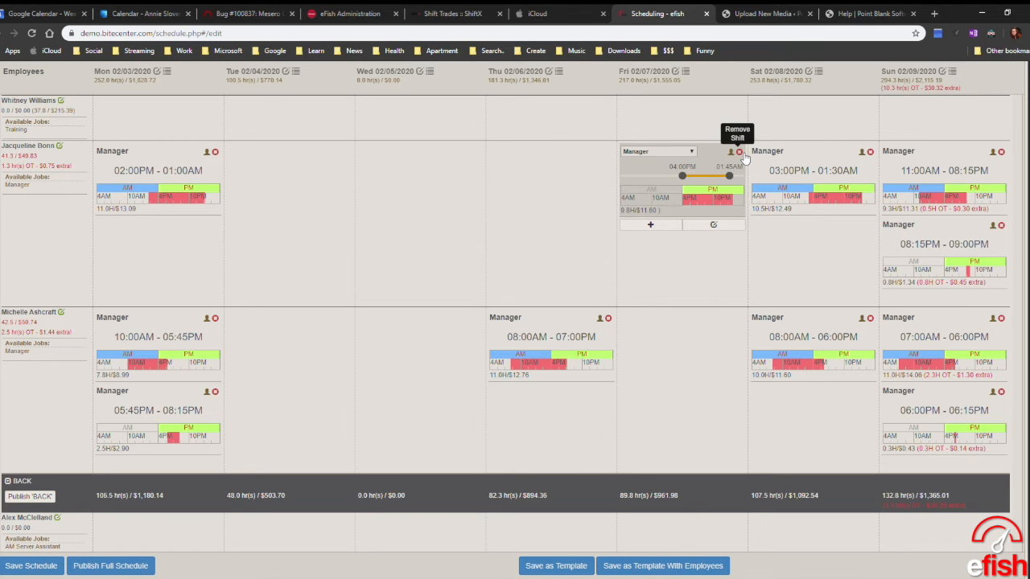
{"action": "left_click", "coordinate": [742, 153]}
{"action": "left_click", "coordinate": [157, 171]}
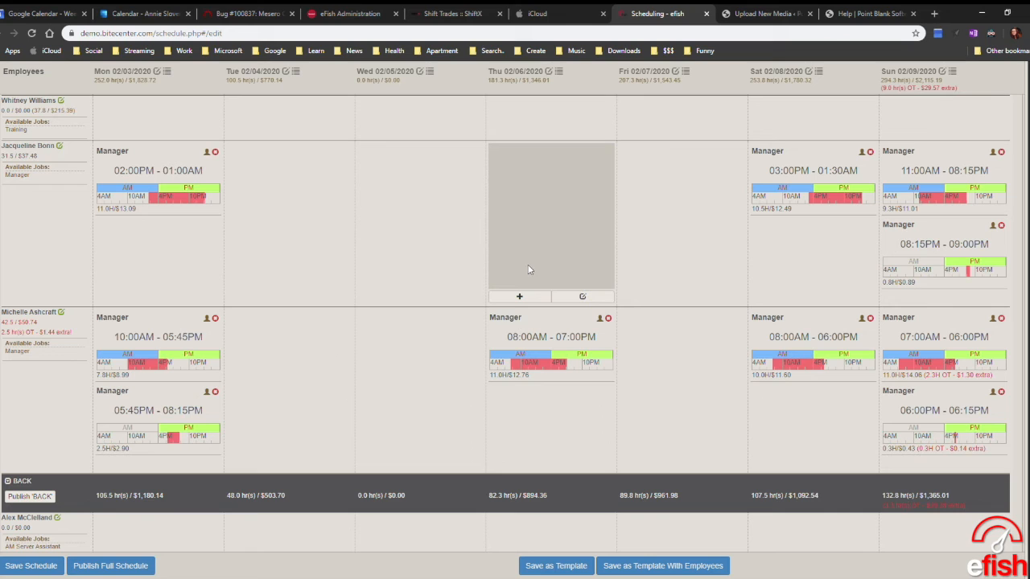
{"action": "mouse_move", "coordinate": [515, 319]}
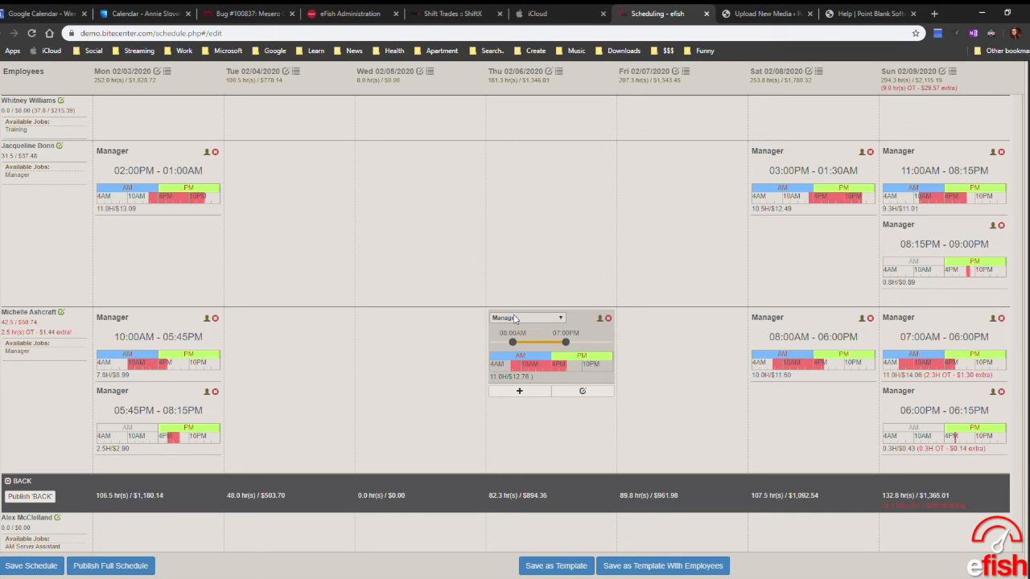
{"action": "scroll", "coordinate": [515, 320], "scroll_direction": "down", "scroll_amount": 15}
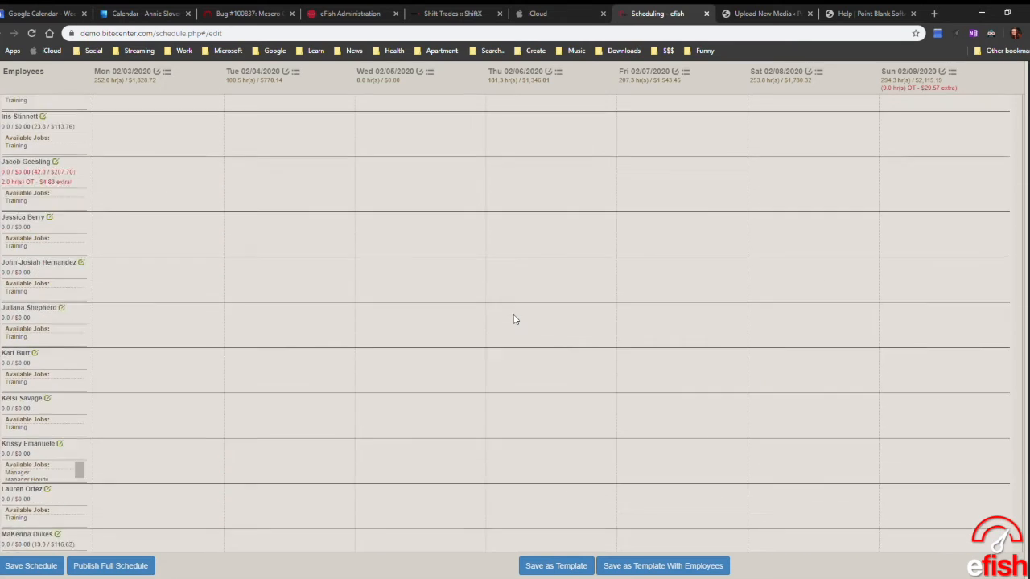
{"action": "scroll", "coordinate": [515, 320], "scroll_direction": "up", "scroll_amount": 15}
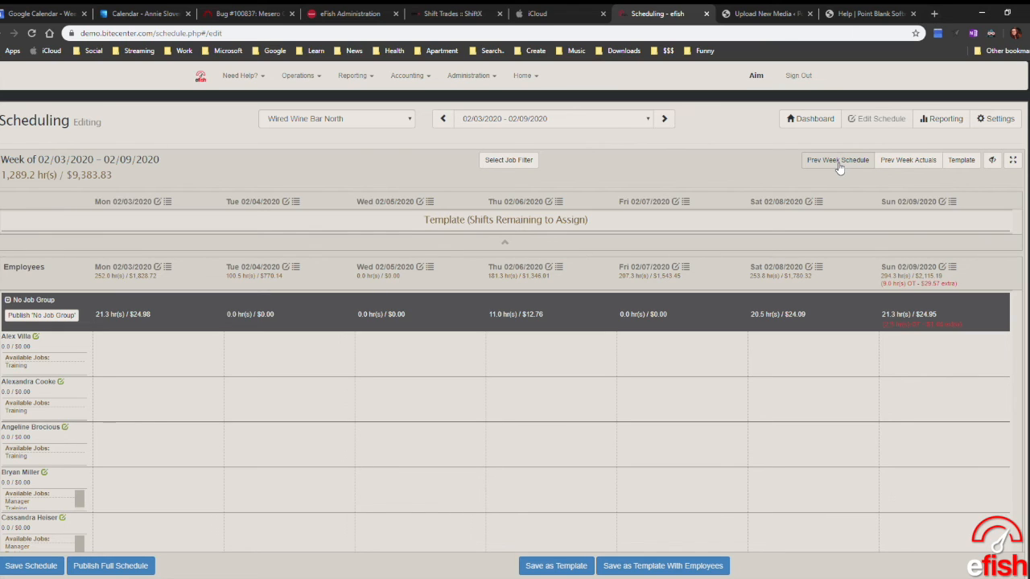
{"action": "mouse_move", "coordinate": [426, 351]}
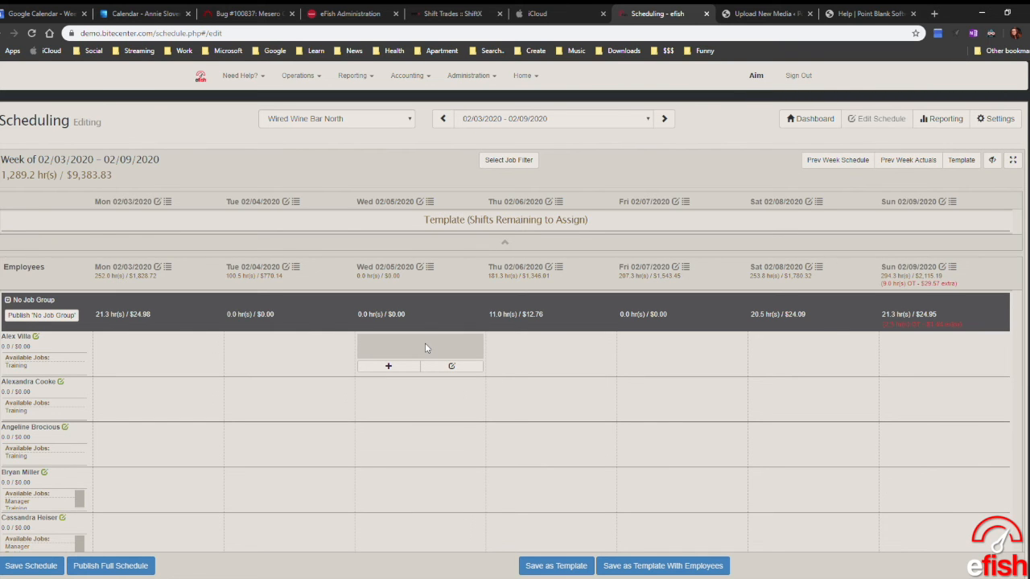
{"action": "scroll", "coordinate": [427, 347], "scroll_direction": "down", "scroll_amount": 10}
{"action": "scroll", "coordinate": [426, 347], "scroll_direction": "down", "scroll_amount": 10}
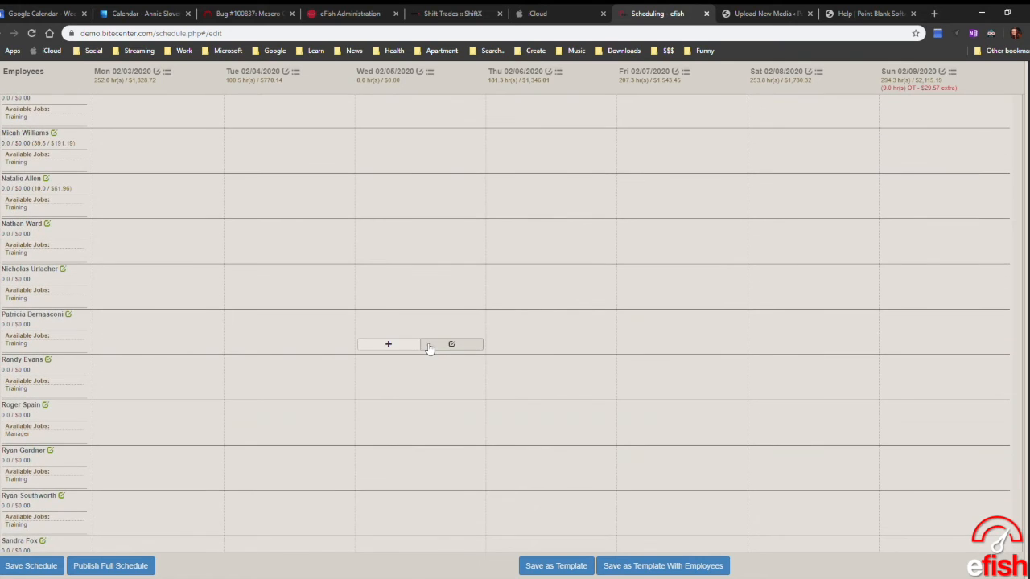
{"action": "scroll", "coordinate": [430, 347], "scroll_direction": "down", "scroll_amount": 2}
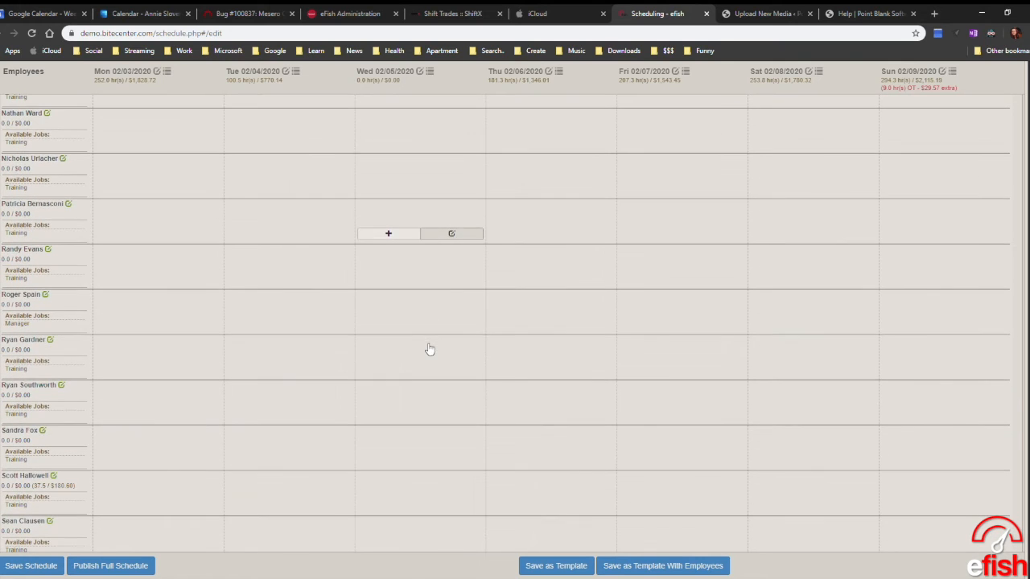
Step: Save the 02/03/2020 - 02/09/2020 schedule and publish it in full for all job groups
{"action": "left_click", "coordinate": [55, 567]}
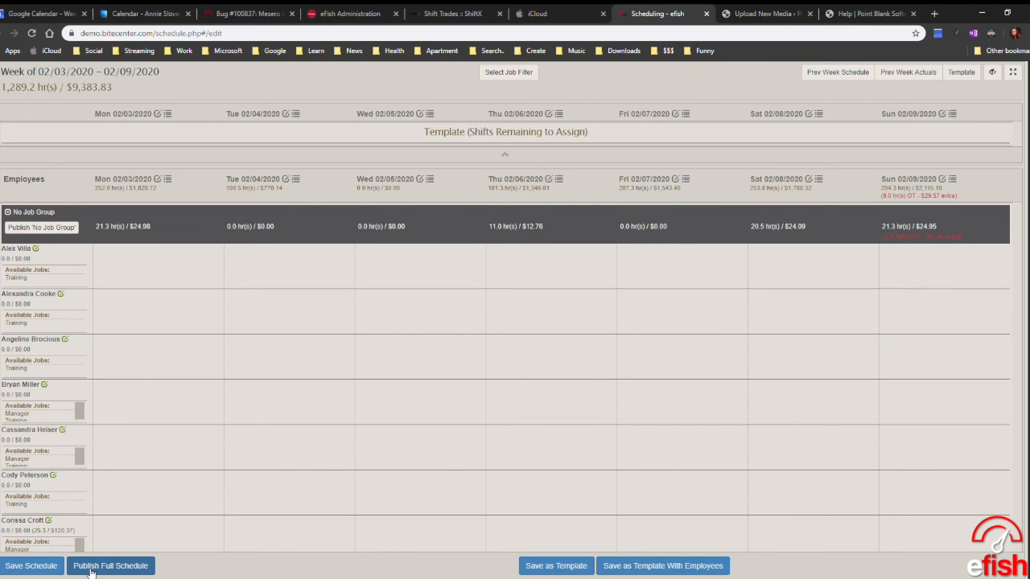
{"action": "left_click", "coordinate": [146, 569]}
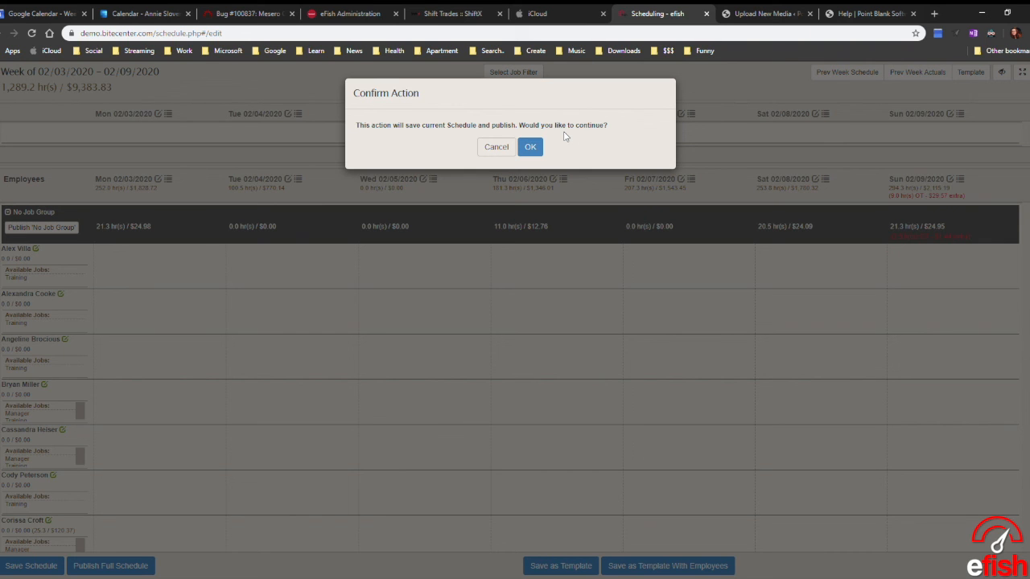
{"action": "left_click", "coordinate": [532, 148]}
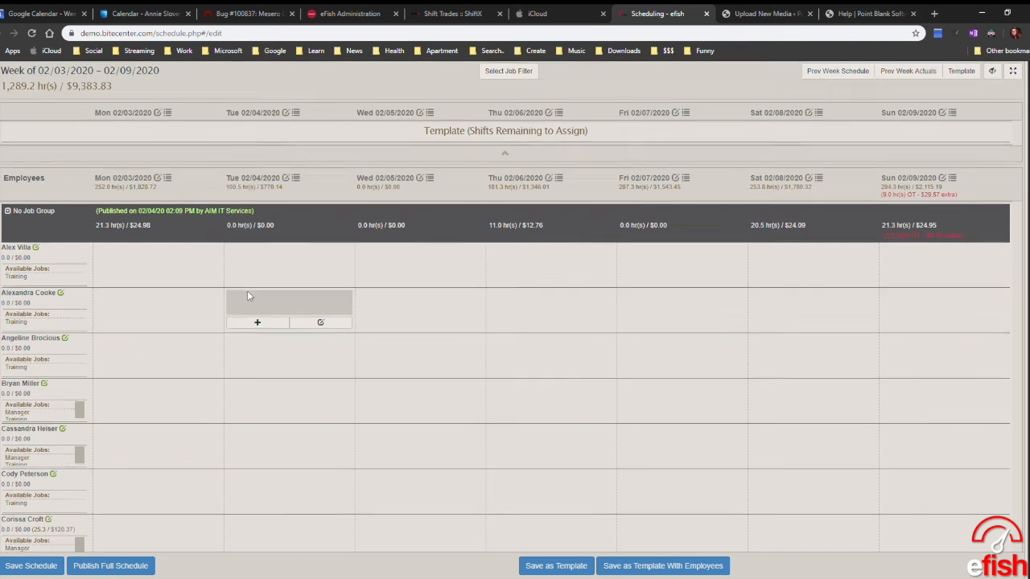
Step: Check the published manager shifts at the end of No Job Group and the start of the BACK group
{"action": "scroll", "coordinate": [247, 291], "scroll_direction": "down", "scroll_amount": 3}
{"action": "scroll", "coordinate": [248, 295], "scroll_direction": "down", "scroll_amount": 15}
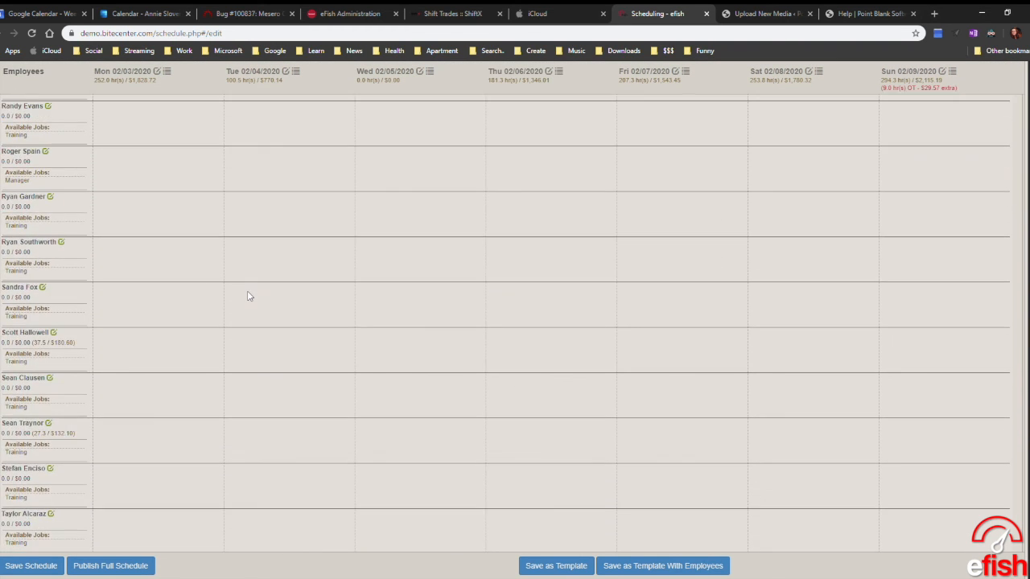
{"action": "scroll", "coordinate": [248, 295], "scroll_direction": "down", "scroll_amount": 4}
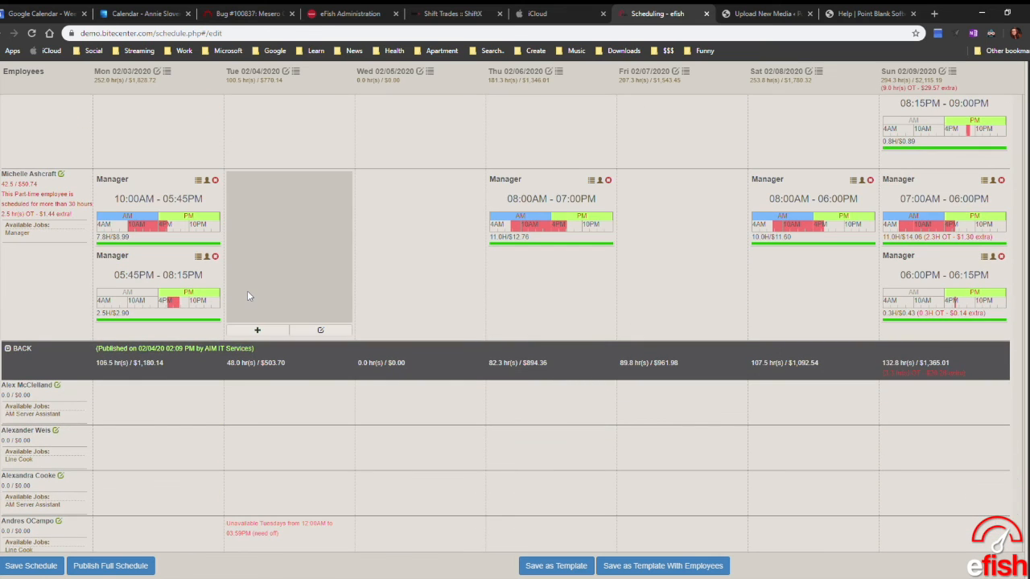